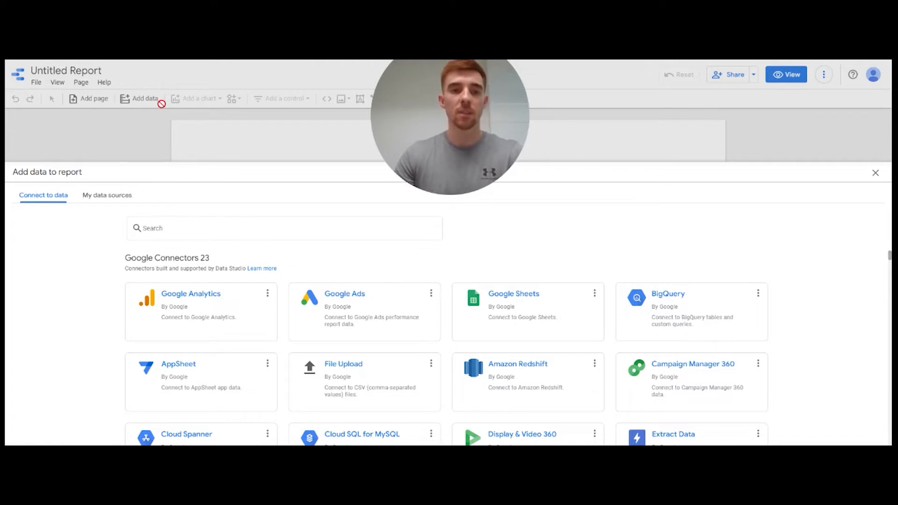
- Add the previously uploaded data_analyst_pathway_task.csv data set to the report through the File Upload connector
{"action": "left_click", "coordinate": [381, 376]}
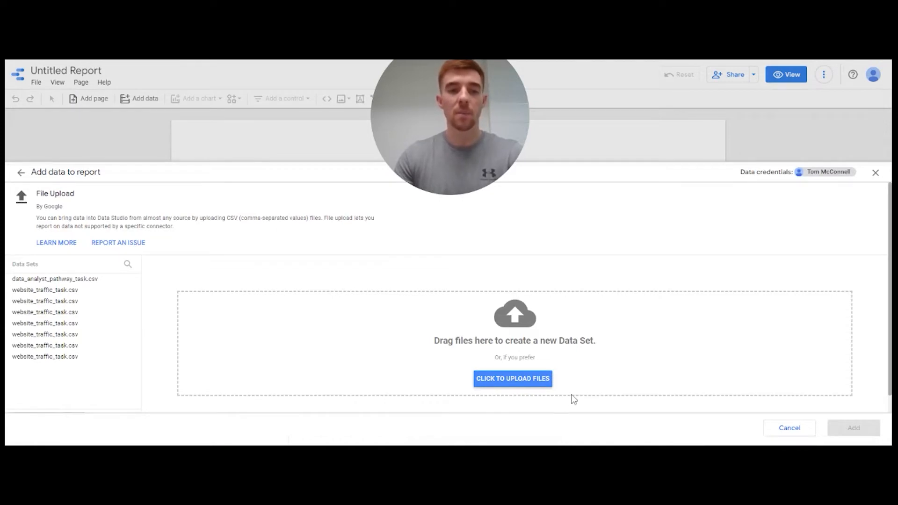
{"action": "left_click", "coordinate": [78, 283]}
{"action": "scroll", "coordinate": [618, 289], "scroll_direction": "down", "scroll_amount": 1}
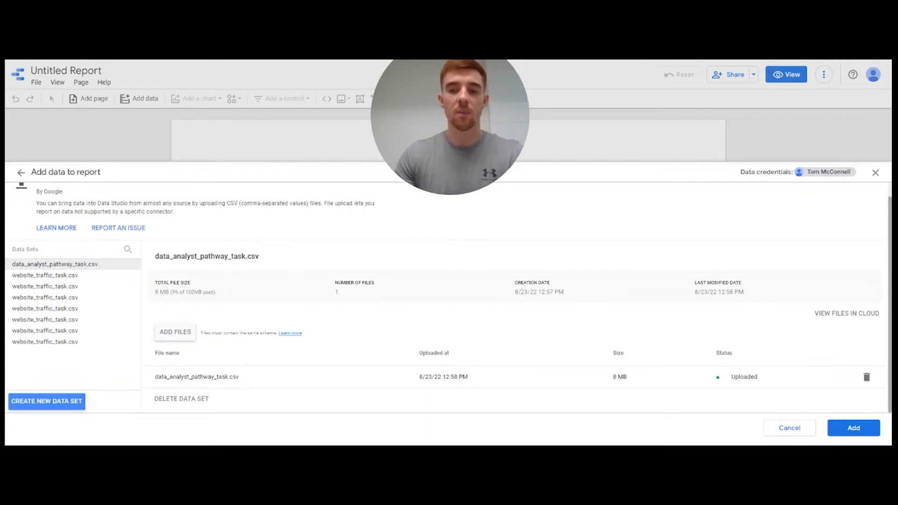
{"action": "left_click", "coordinate": [852, 428]}
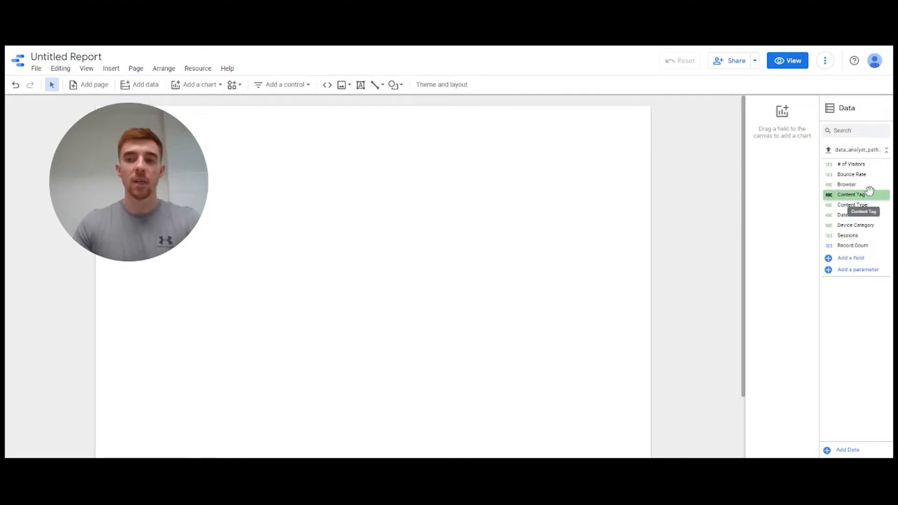
- Place a # of Visitors scorecard on the canvas and position it near the upper middle of the page
{"action": "left_click_drag", "start_coordinate": [866, 164], "coordinate": [424, 193]}
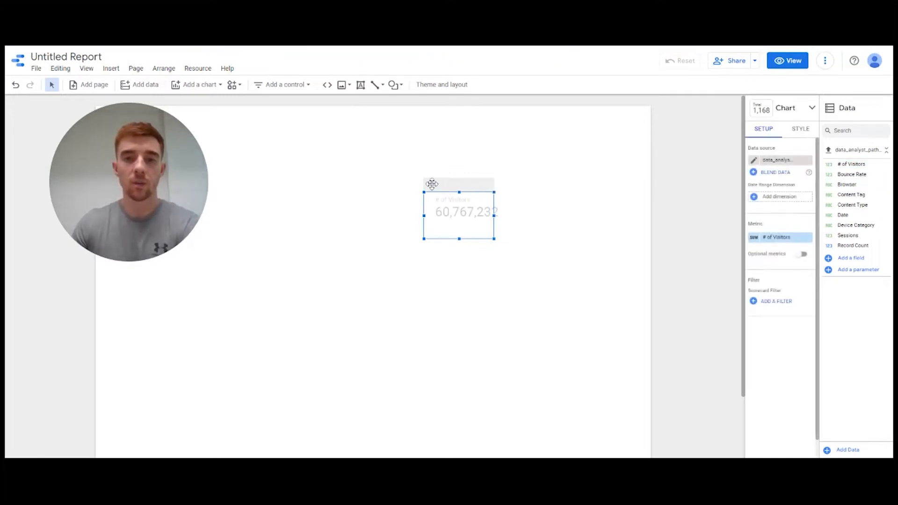
{"action": "left_click_drag", "start_coordinate": [472, 185], "coordinate": [463, 182]}
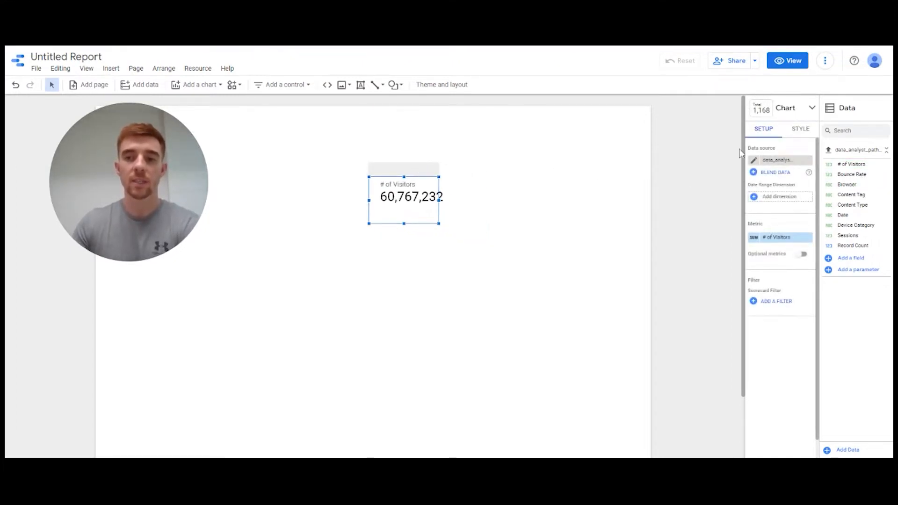
- Examine the available chart types and the aggregation options of the scorecard's # of Visitors metric
{"action": "left_click", "coordinate": [811, 110]}
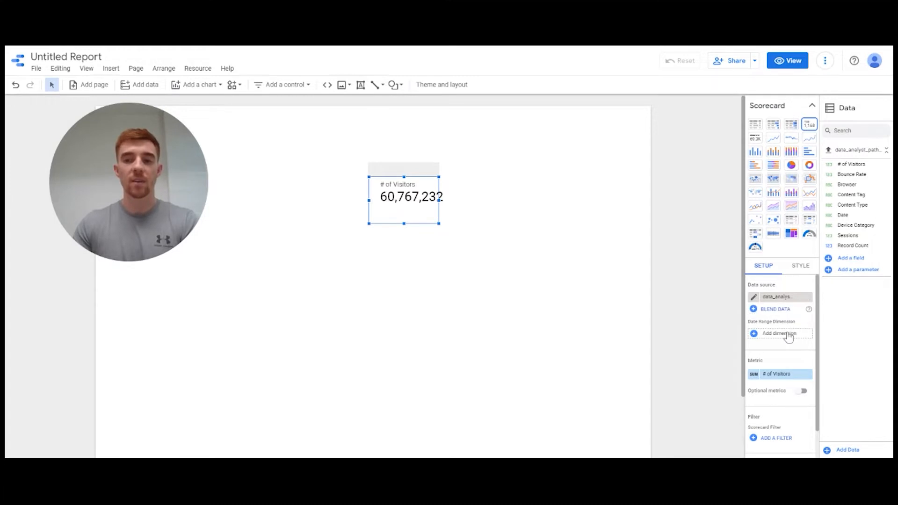
{"action": "scroll", "coordinate": [789, 337], "scroll_direction": "down", "scroll_amount": 1}
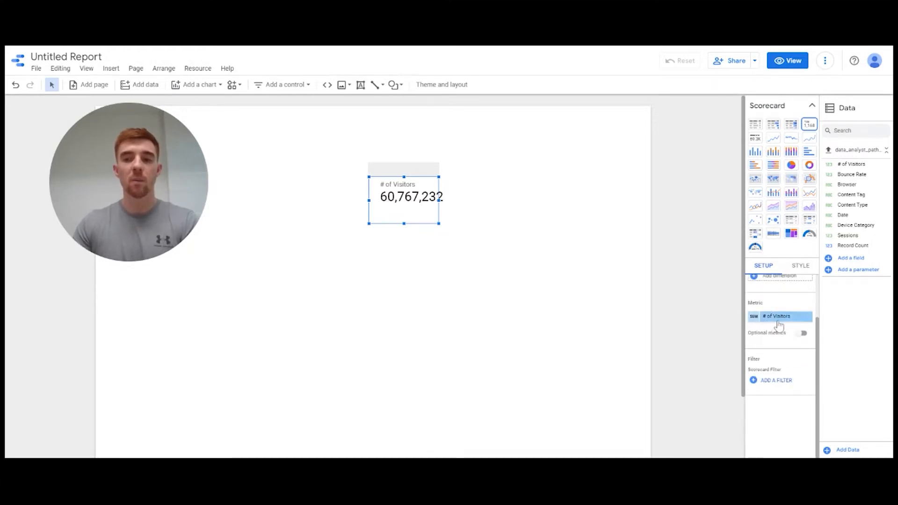
{"action": "left_click", "coordinate": [754, 318]}
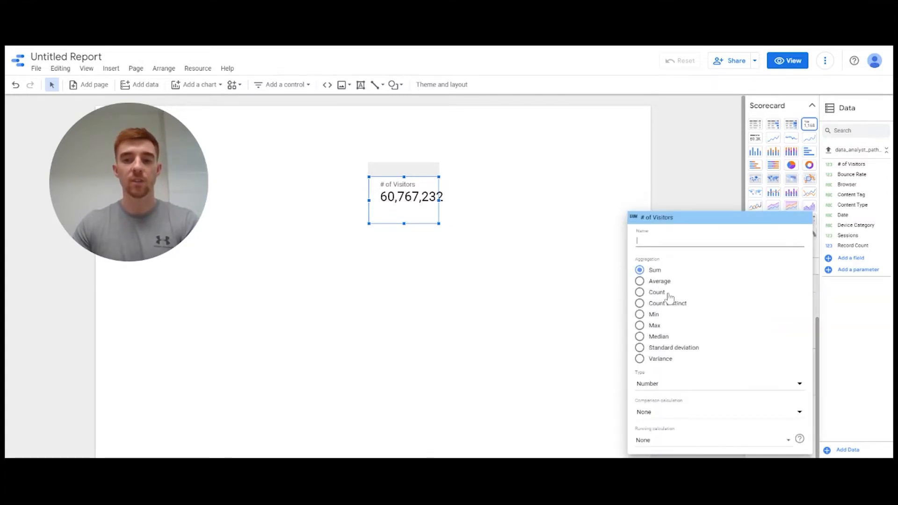
{"action": "left_click", "coordinate": [600, 349]}
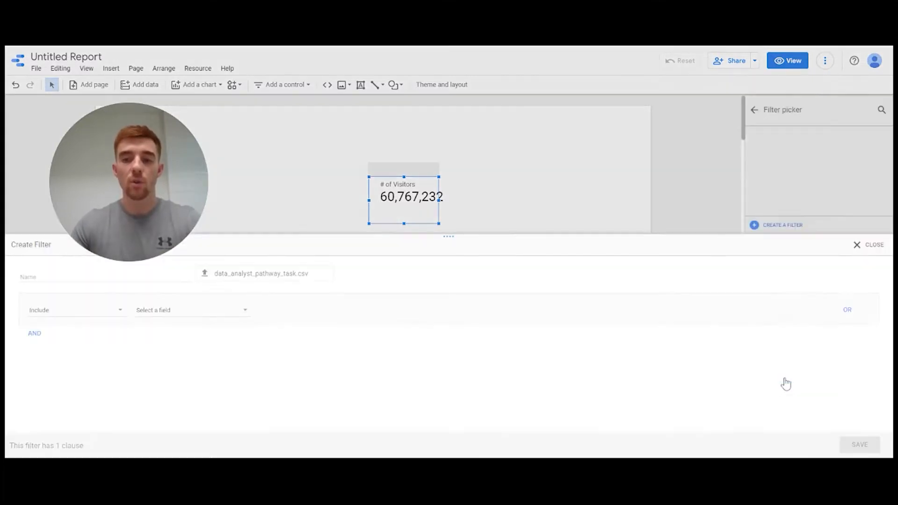
- Create a scorecard filter that includes records whose Content Type is equal to Advice
{"action": "left_click", "coordinate": [782, 379]}
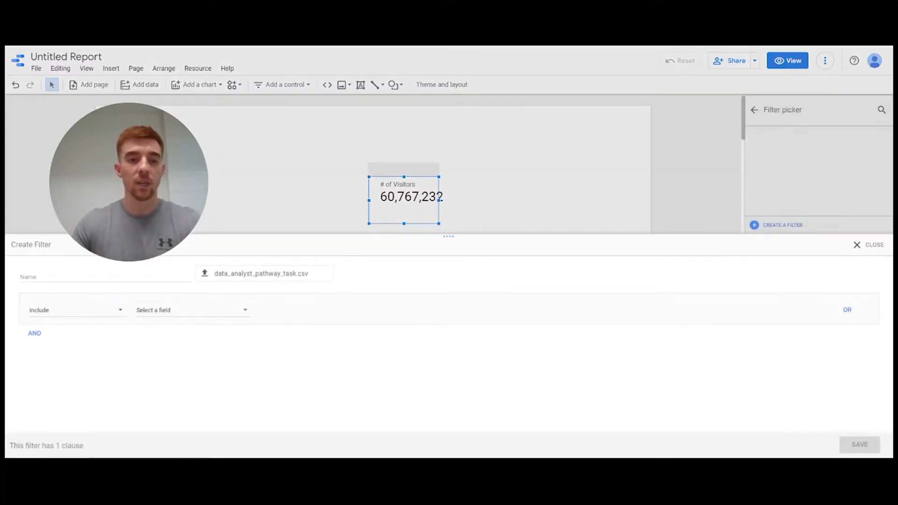
{"action": "left_click", "coordinate": [172, 313]}
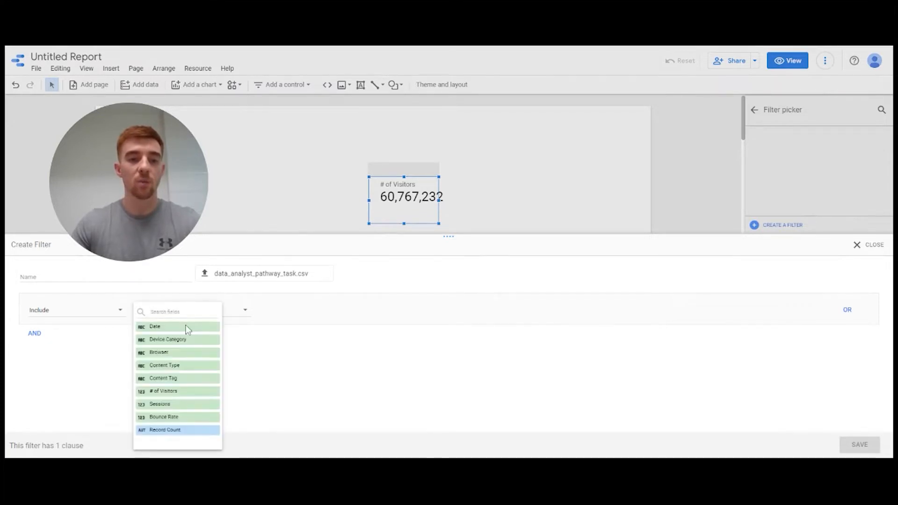
{"action": "left_click", "coordinate": [185, 367]}
{"action": "left_click", "coordinate": [314, 311]}
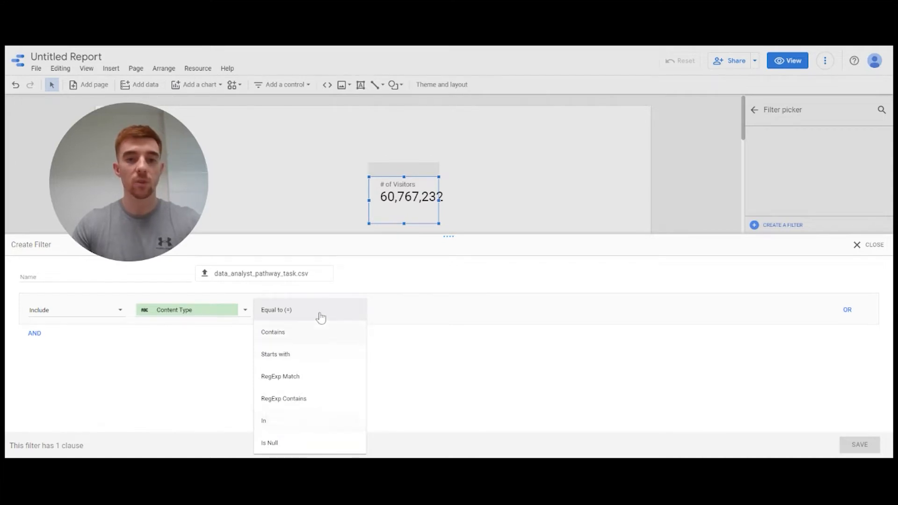
{"action": "left_click", "coordinate": [320, 314]}
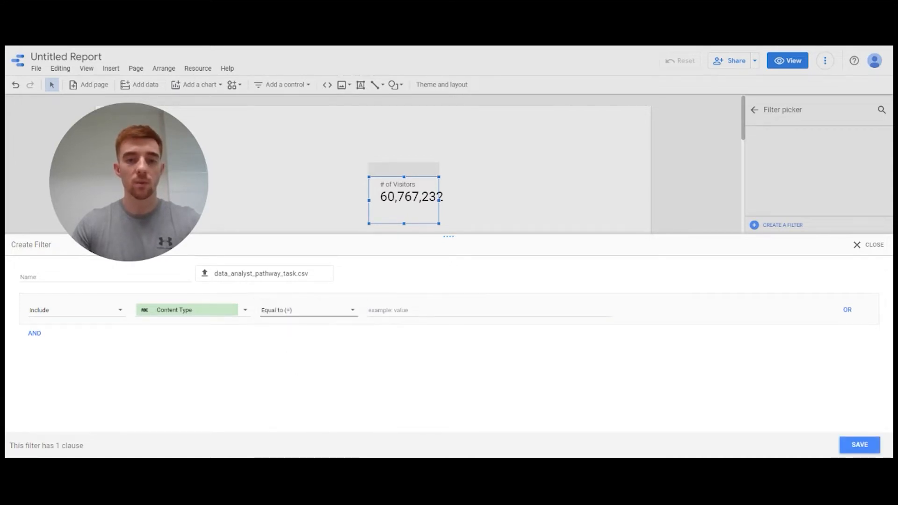
{"action": "left_click", "coordinate": [389, 310]}
{"action": "type", "text": "Adv"}
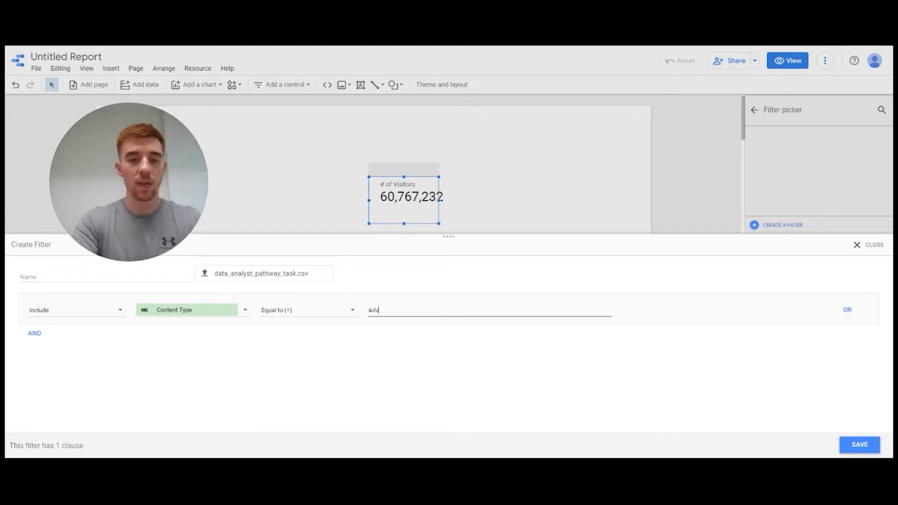
{"action": "type", "text": "ice"}
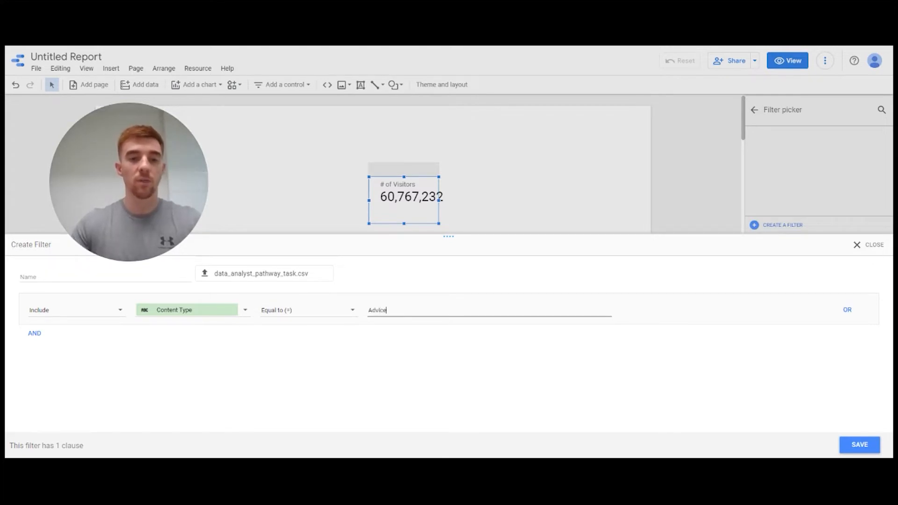
- Name the new filter Advice and save it
{"action": "left_click", "coordinate": [161, 283]}
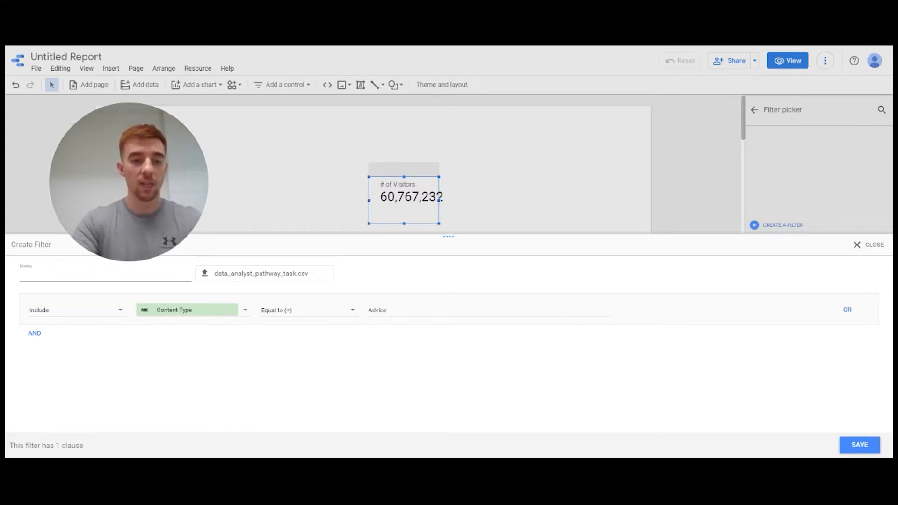
{"action": "type", "text": "Advice"}
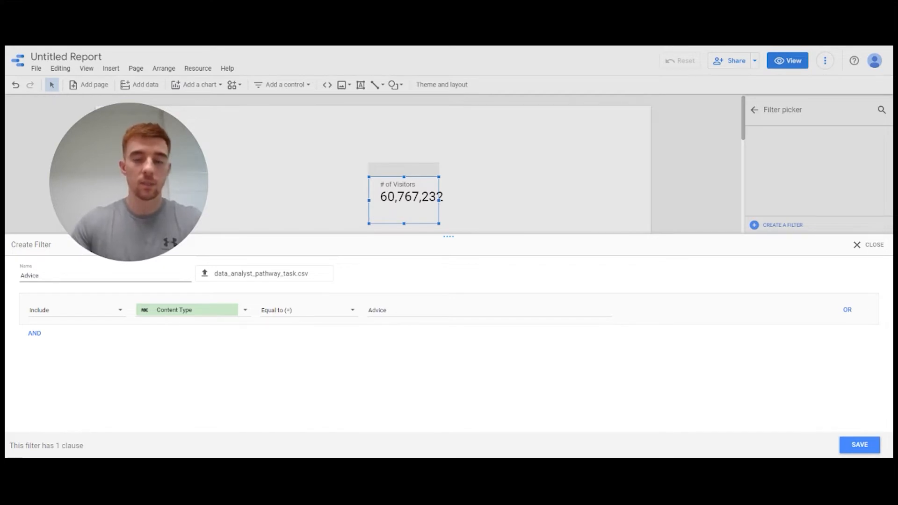
{"action": "left_click", "coordinate": [860, 445]}
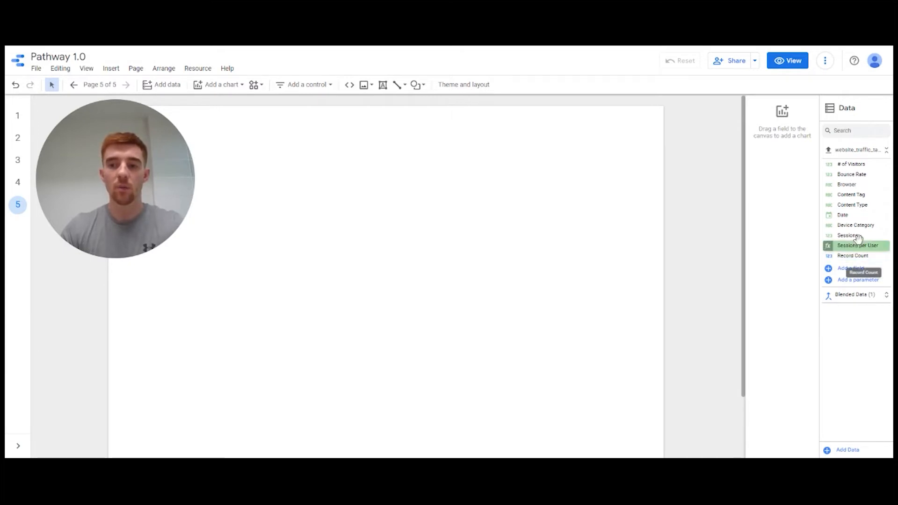
- Add a Sessions time series chart to the blank page 5, enlarged and positioned near the page's upper edge
{"action": "left_click_drag", "start_coordinate": [856, 235], "coordinate": [383, 205]}
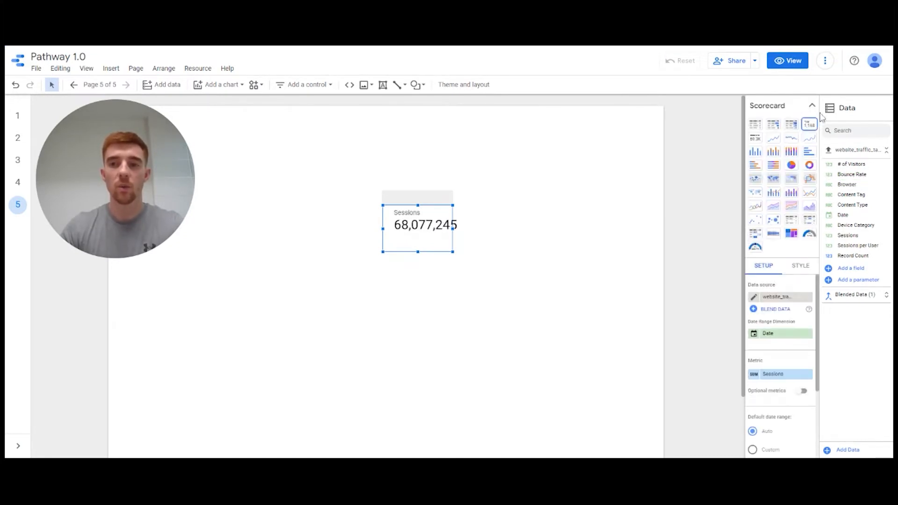
{"action": "left_click", "coordinate": [809, 138]}
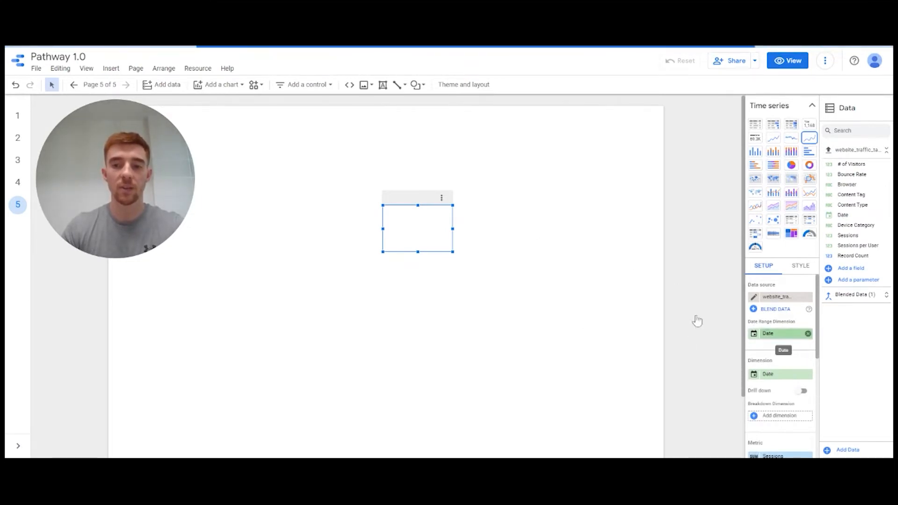
{"action": "left_click_drag", "start_coordinate": [379, 253], "coordinate": [220, 338]}
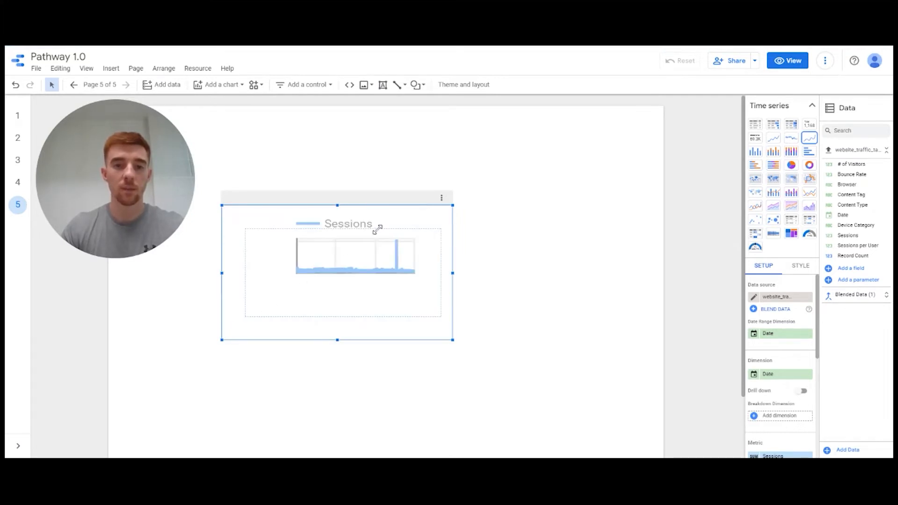
{"action": "left_click_drag", "start_coordinate": [367, 199], "coordinate": [431, 117]}
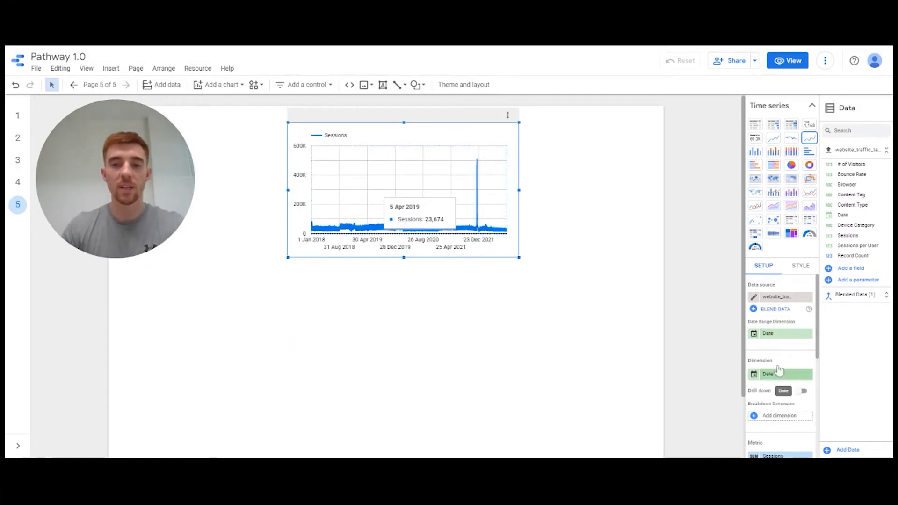
- Set the type of the time series chart's Date dimension to Month
{"action": "left_click", "coordinate": [757, 376]}
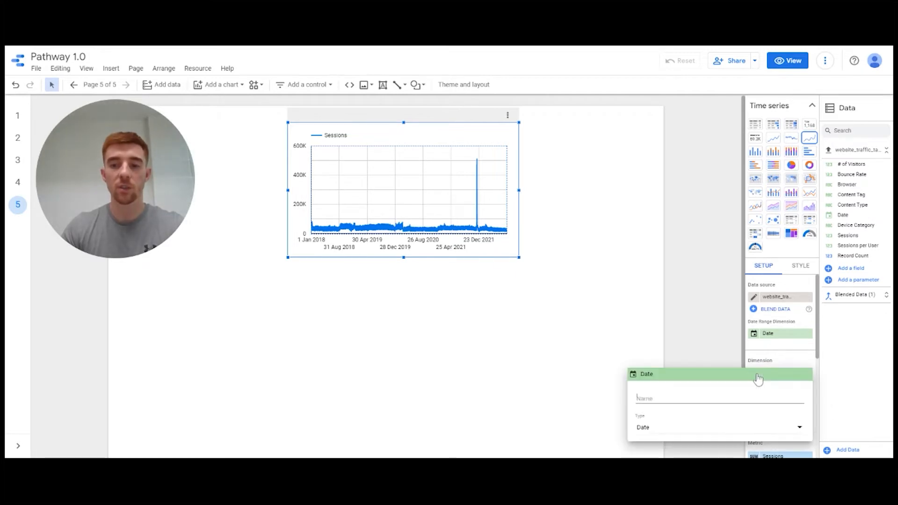
{"action": "left_click", "coordinate": [708, 431]}
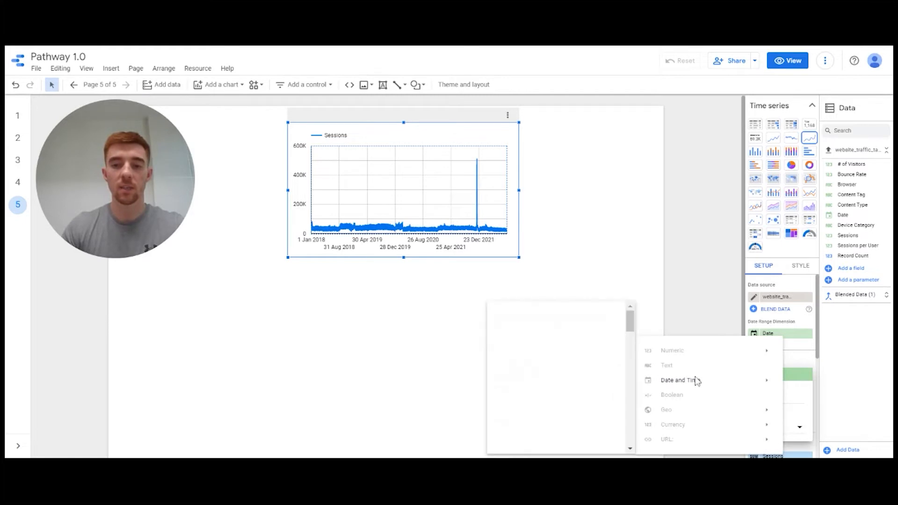
{"action": "mouse_move", "coordinate": [697, 381]}
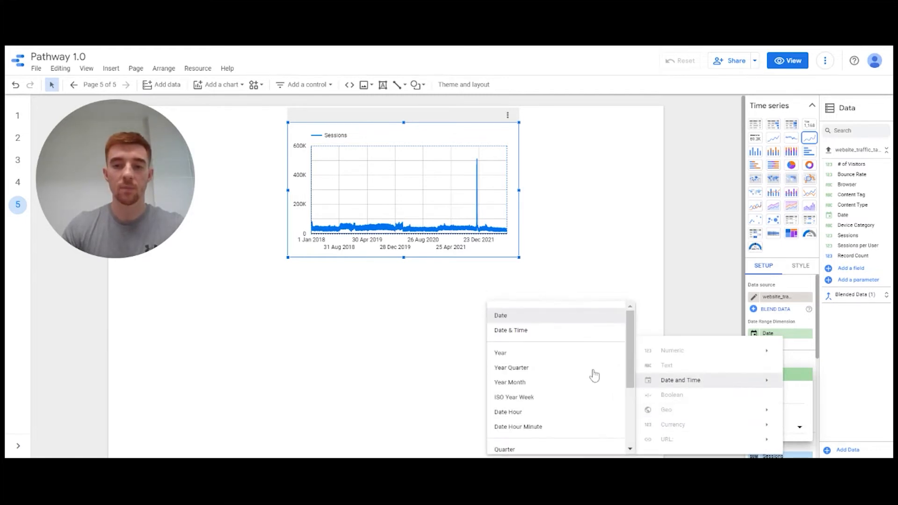
{"action": "scroll", "coordinate": [547, 416], "scroll_direction": "down", "scroll_amount": 3}
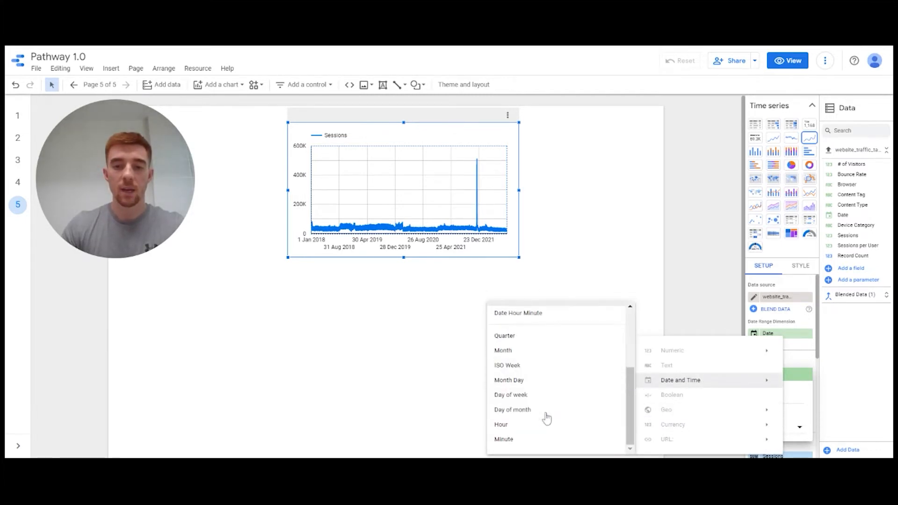
{"action": "left_click", "coordinate": [534, 355]}
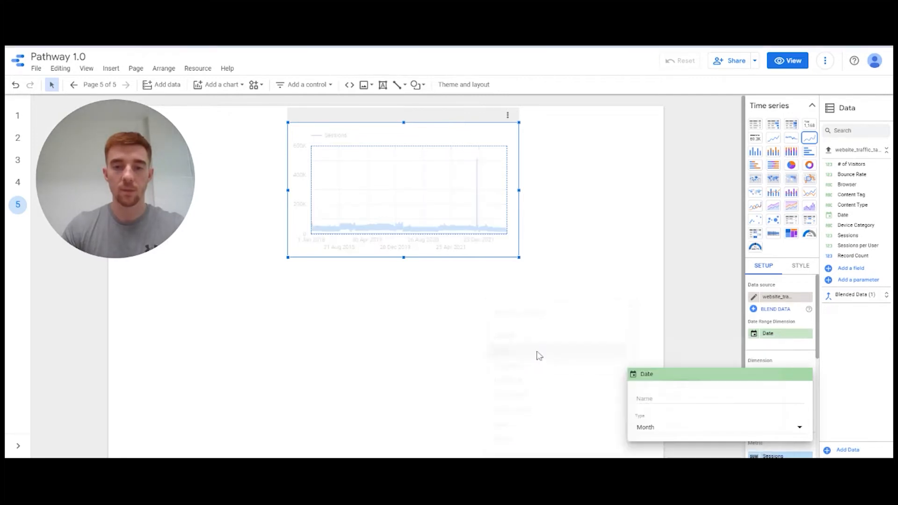
{"action": "left_click", "coordinate": [659, 338]}
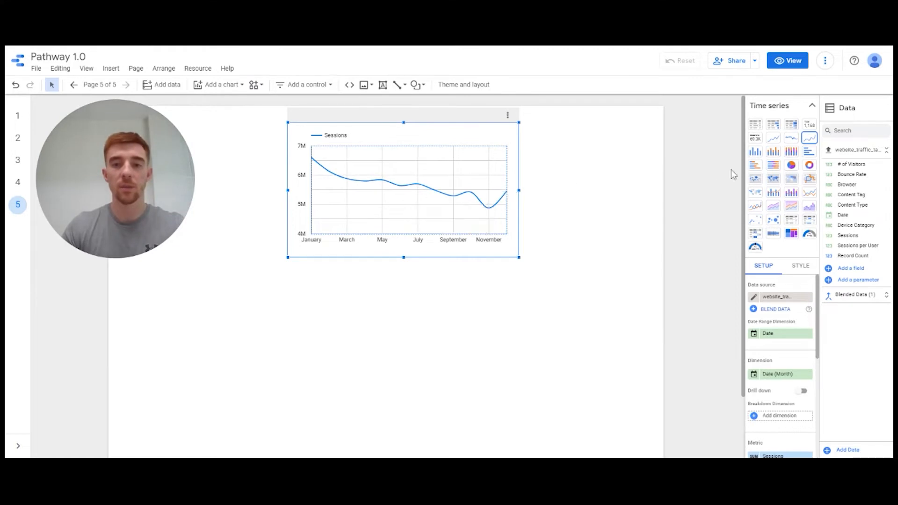
- Change the display style of the chart's Sessions series to bars
{"action": "left_click", "coordinate": [812, 106]}
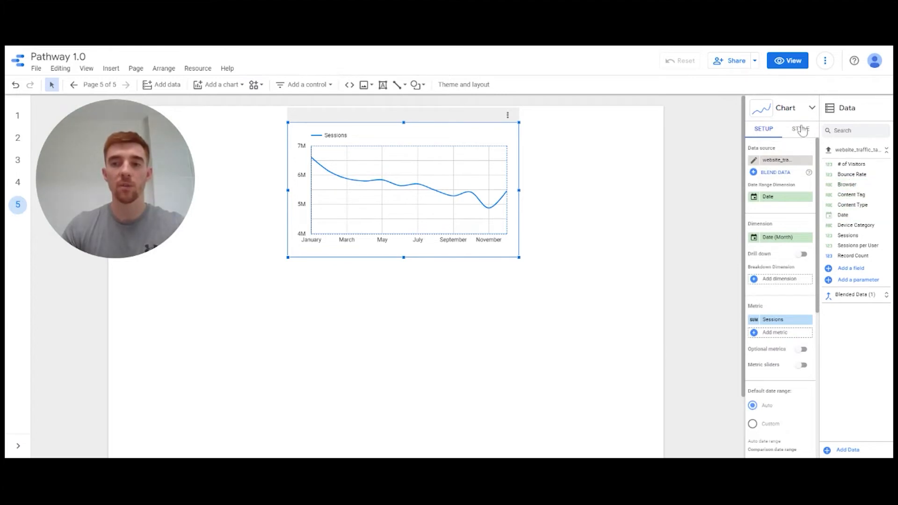
{"action": "left_click", "coordinate": [800, 131]}
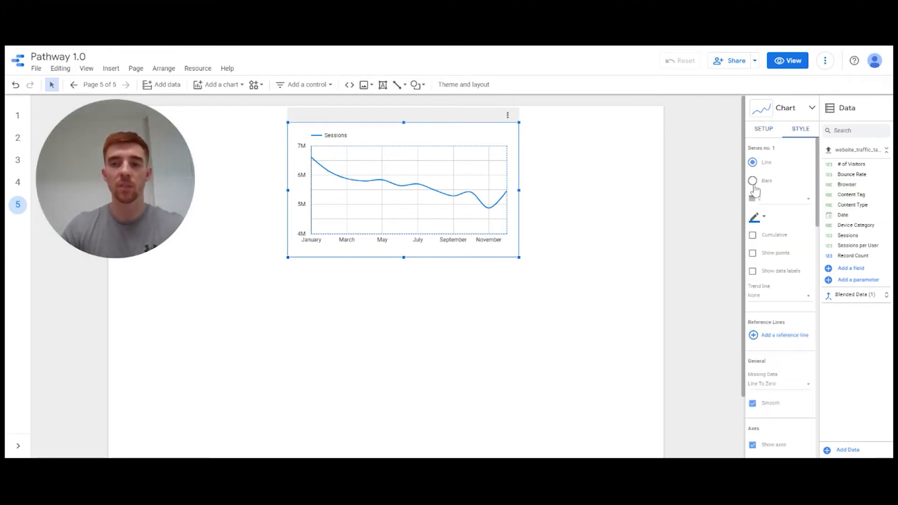
{"action": "left_click", "coordinate": [753, 182]}
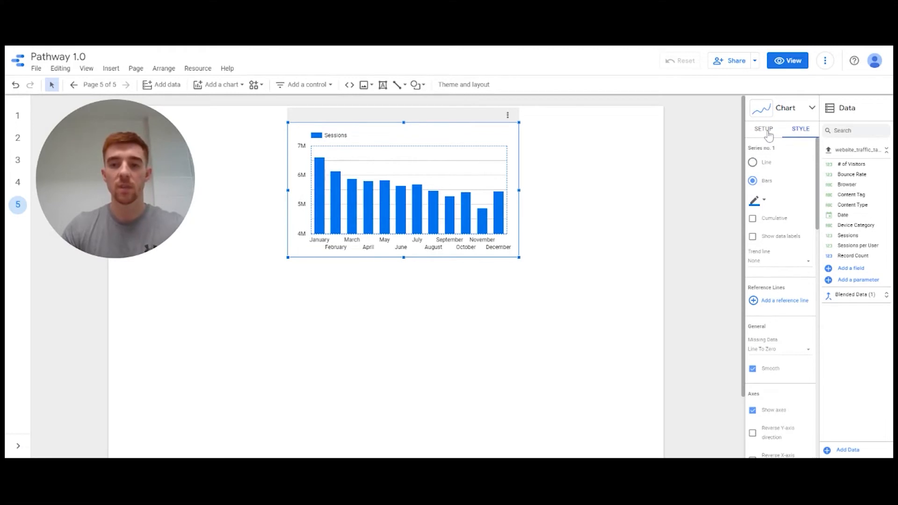
- Add Date as the breakdown dimension of the monthly Sessions chart
{"action": "left_click", "coordinate": [769, 135]}
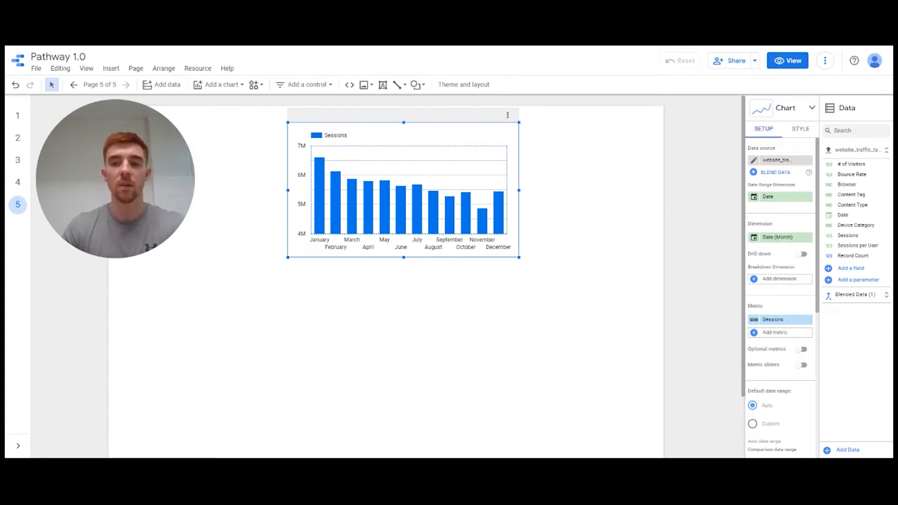
{"action": "left_click", "coordinate": [755, 280]}
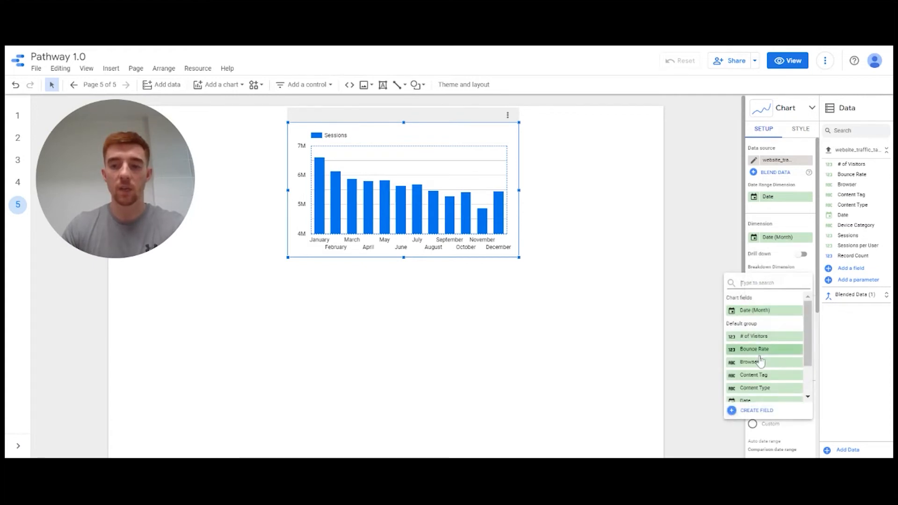
{"action": "scroll", "coordinate": [760, 361], "scroll_direction": "down", "scroll_amount": 2}
{"action": "left_click", "coordinate": [755, 354]}
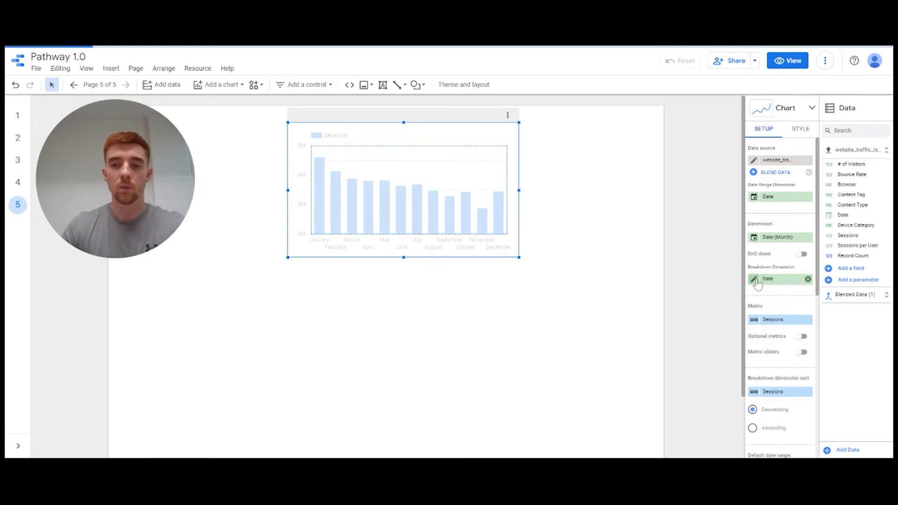
- Set the type of the chart's Date breakdown dimension to Year
{"action": "left_click", "coordinate": [758, 283]}
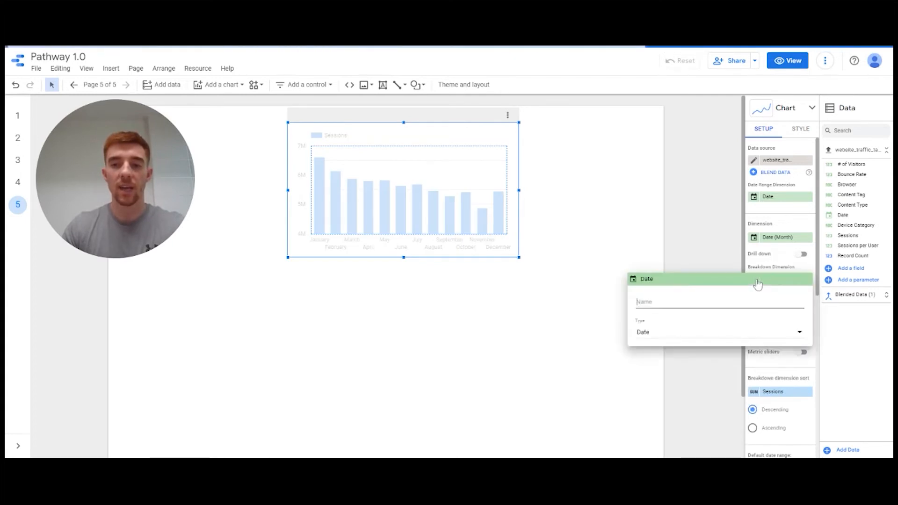
{"action": "left_click", "coordinate": [666, 332]}
{"action": "mouse_move", "coordinate": [664, 372]}
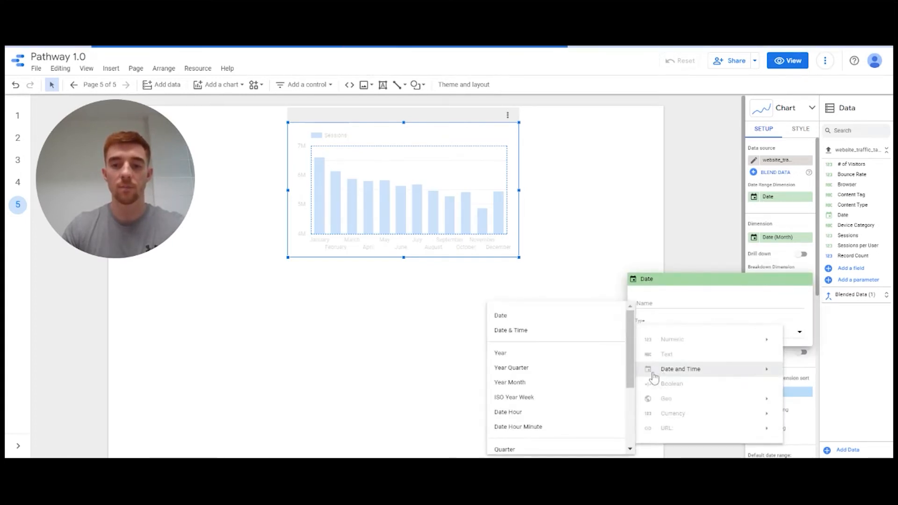
{"action": "left_click", "coordinate": [532, 354]}
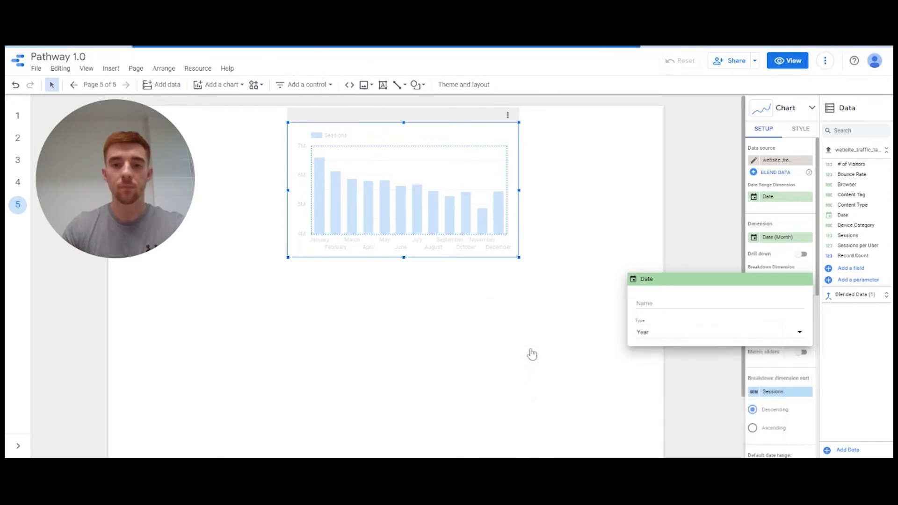
{"action": "left_click", "coordinate": [568, 329]}
{"action": "scroll", "coordinate": [778, 283], "scroll_direction": "down", "scroll_amount": 4}
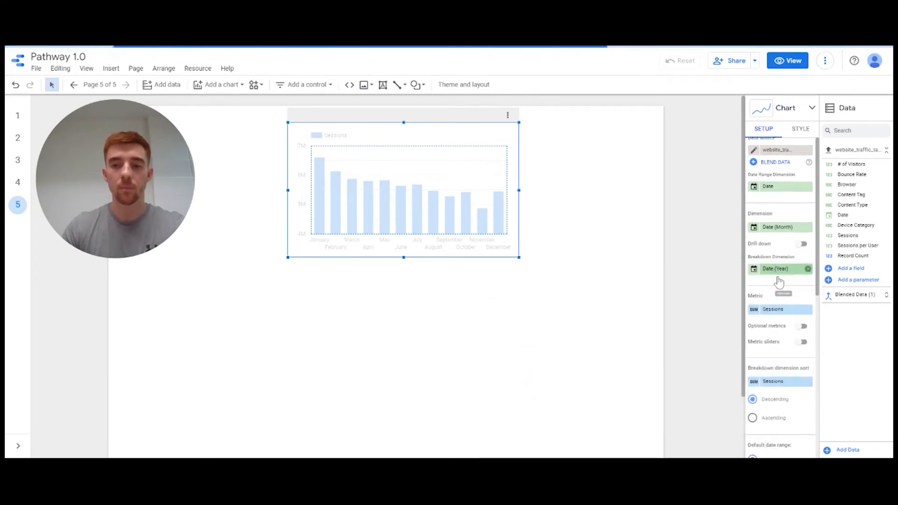
{"action": "scroll", "coordinate": [779, 281], "scroll_direction": "up", "scroll_amount": 4}
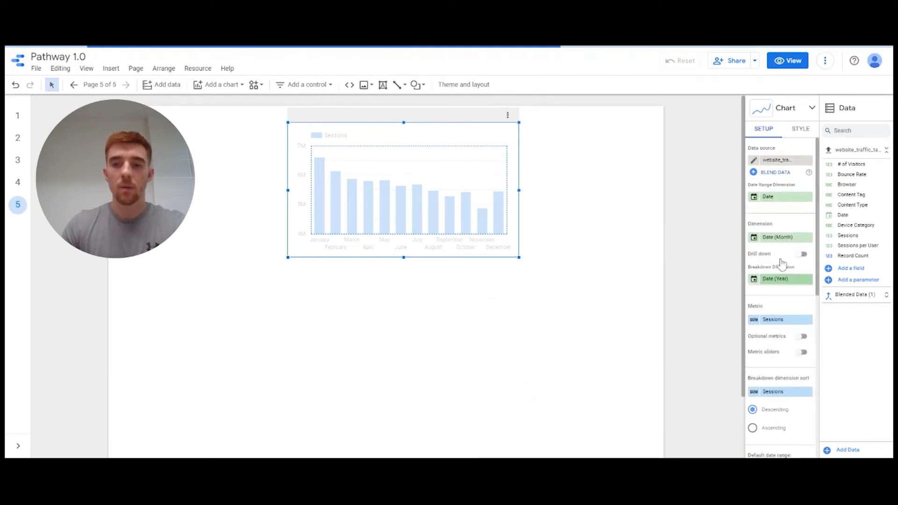
- Switch the chart's default date range to Custom and choose the Advanced range option
{"action": "scroll", "coordinate": [780, 220], "scroll_direction": "down", "scroll_amount": 4}
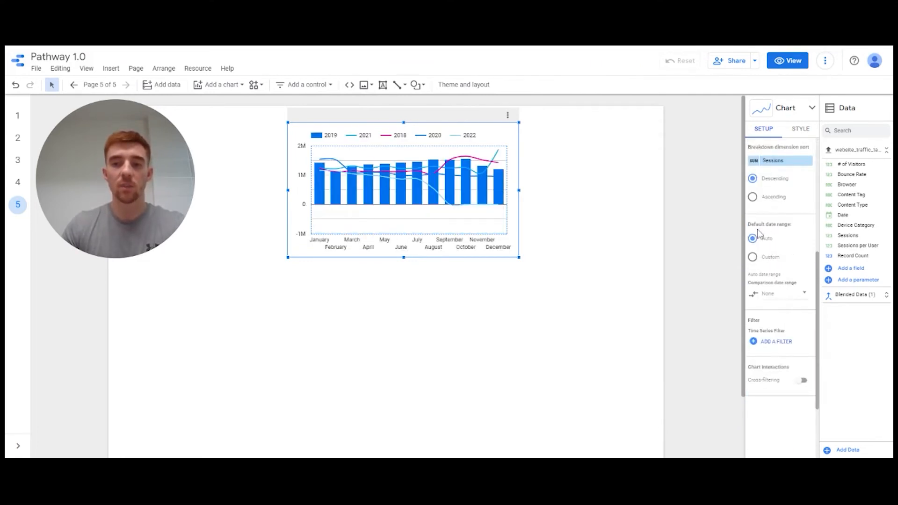
{"action": "left_click", "coordinate": [771, 258]}
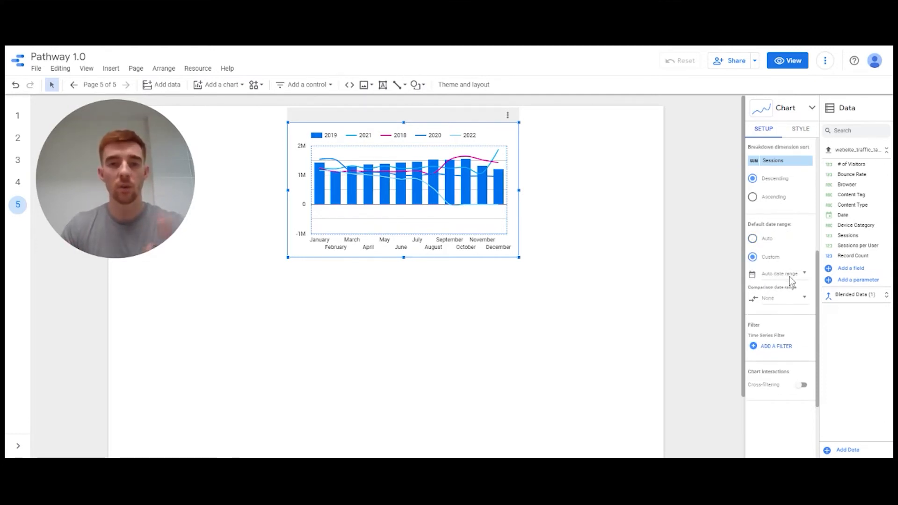
{"action": "left_click", "coordinate": [790, 276]}
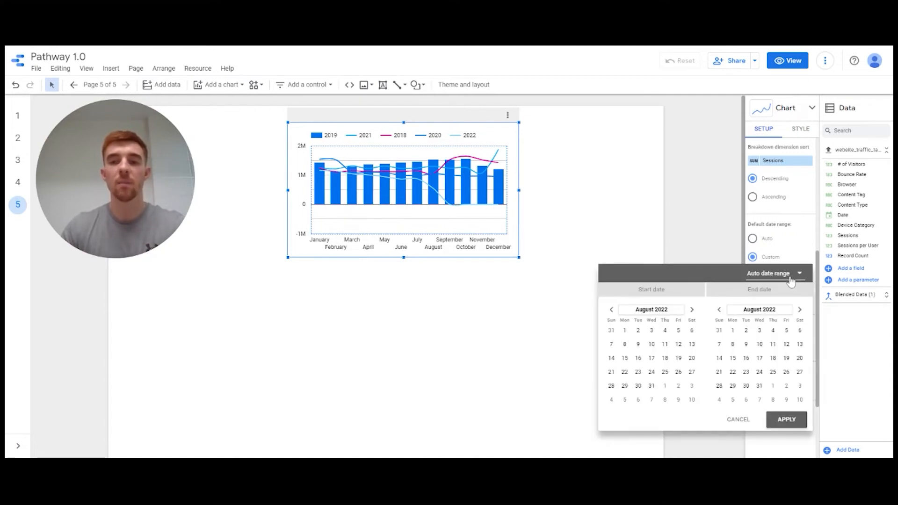
{"action": "left_click", "coordinate": [790, 276]}
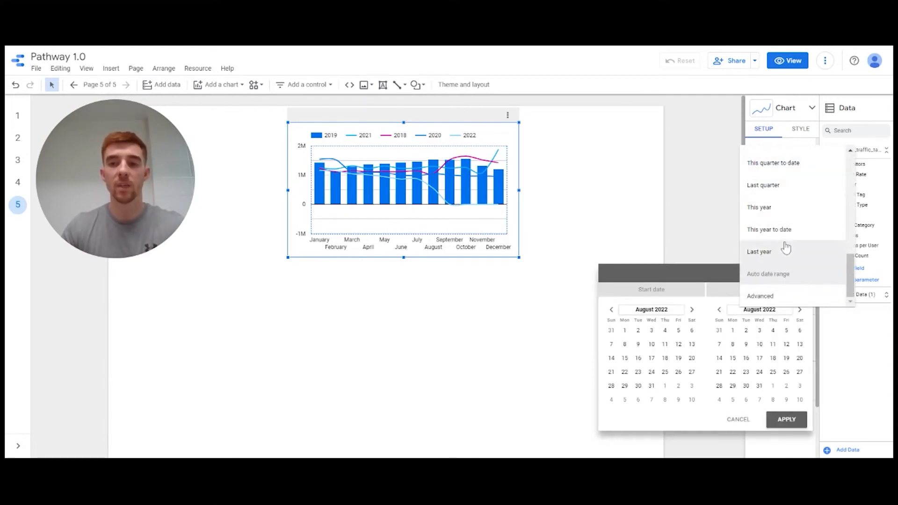
{"action": "left_click", "coordinate": [696, 293]}
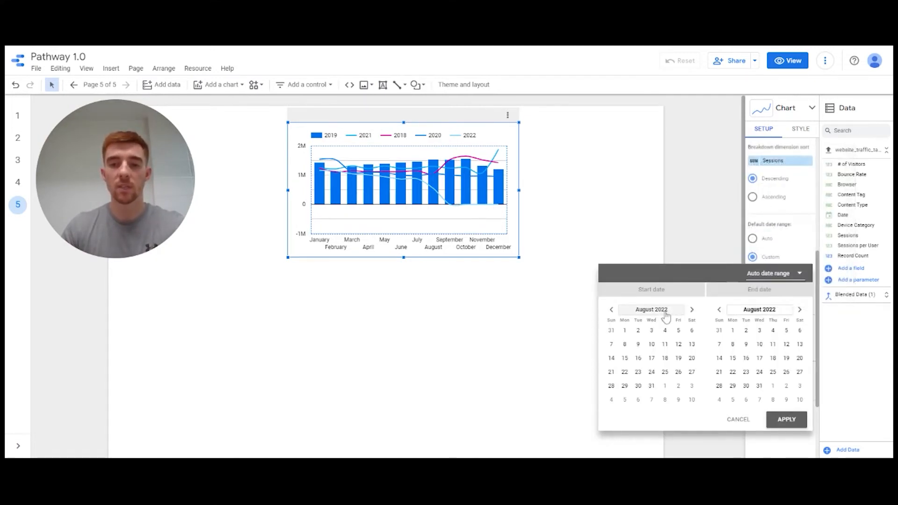
{"action": "left_click", "coordinate": [795, 275]}
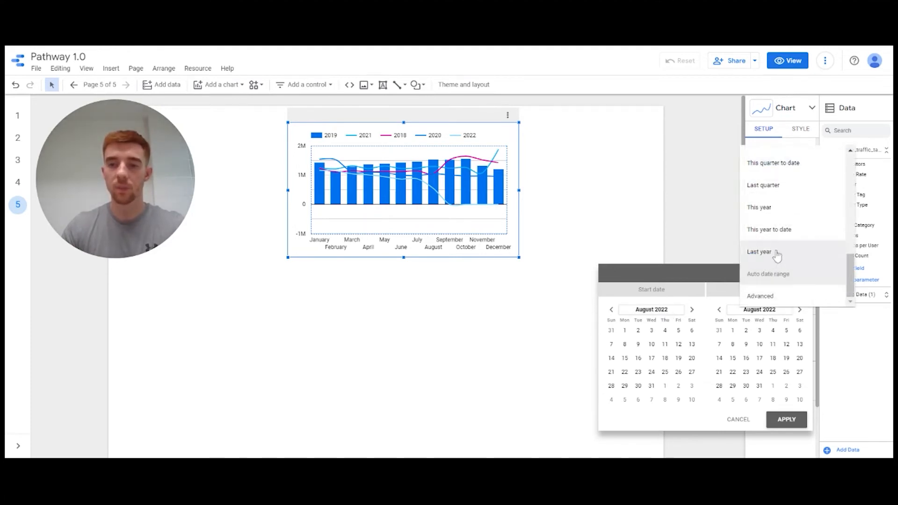
{"action": "left_click", "coordinate": [777, 295]}
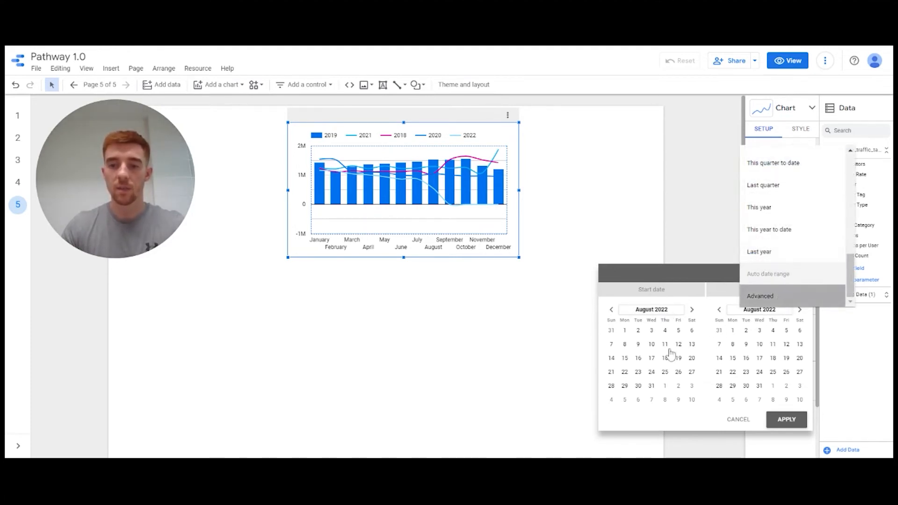
- Set the advanced range's start date to today minus 2 years and apply the date range
{"action": "left_click", "coordinate": [632, 370]}
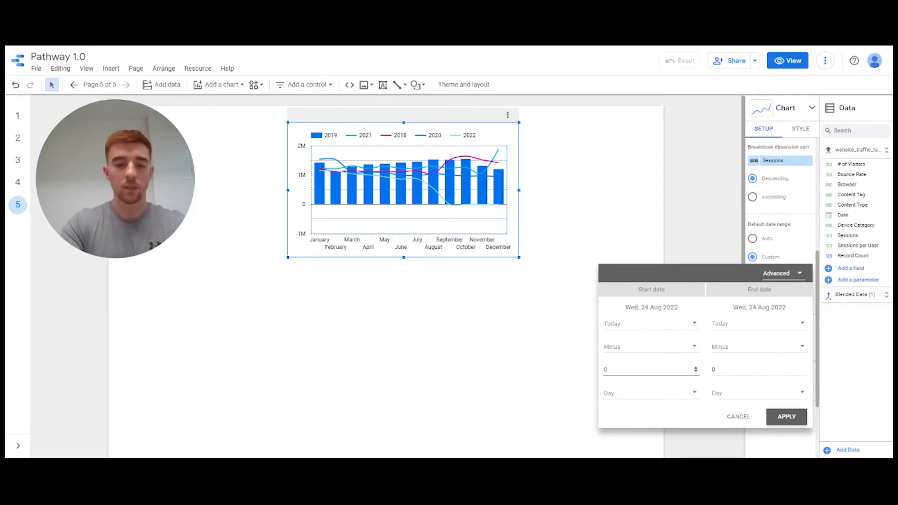
{"action": "key", "text": "BackSpace"}
{"action": "type", "text": "3"}
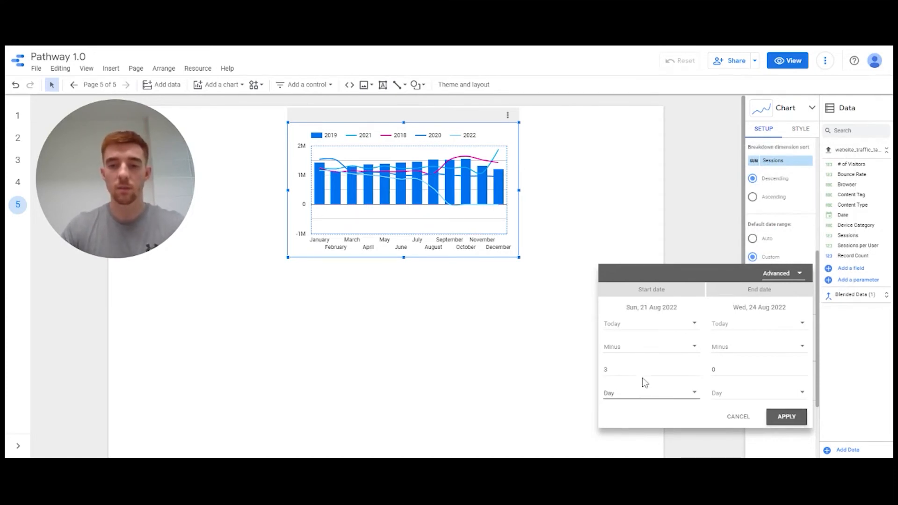
{"action": "left_click", "coordinate": [641, 392]}
{"action": "left_click", "coordinate": [627, 443]}
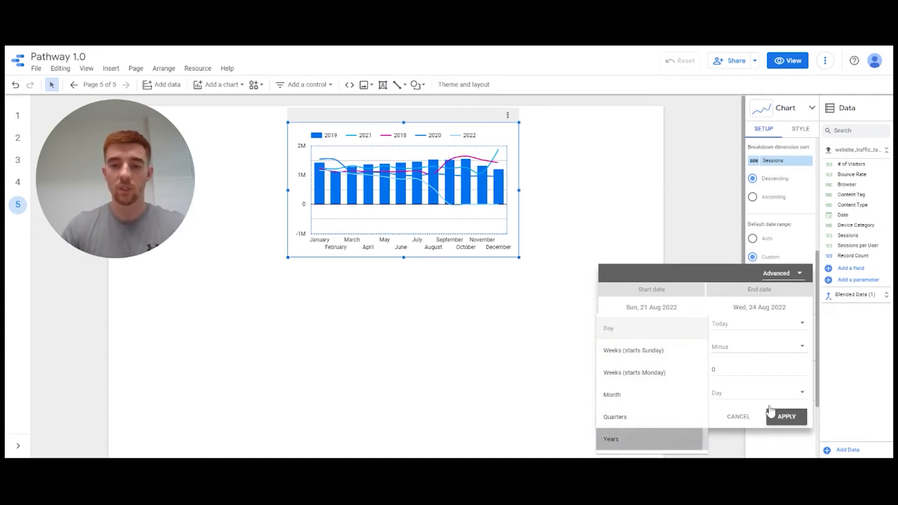
{"action": "left_click", "coordinate": [629, 369]}
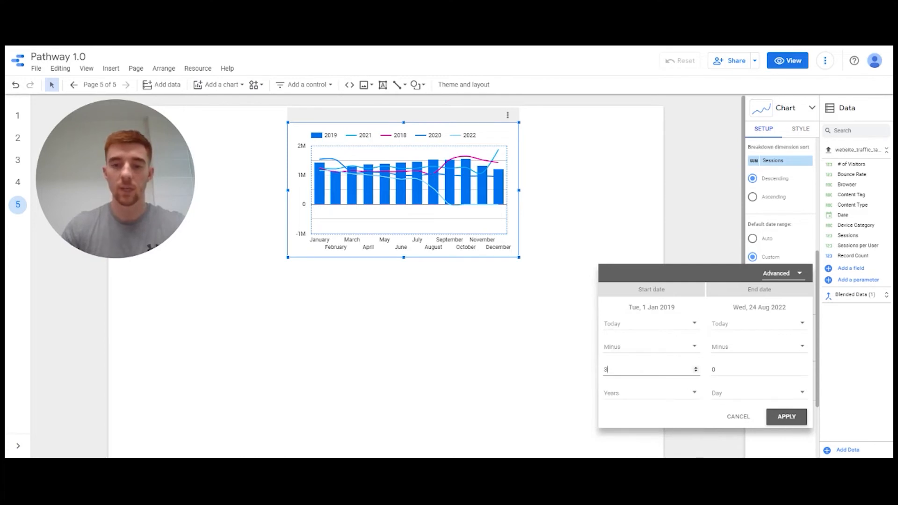
{"action": "key", "text": "BackSpace"}
{"action": "type", "text": "2"}
{"action": "left_click", "coordinate": [781, 418]}
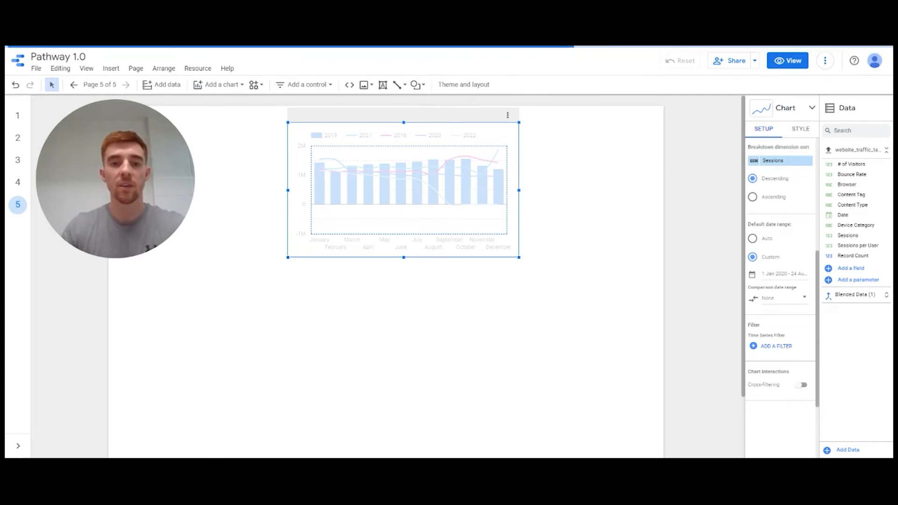
- Change the display style of the chart's series no. 2 and series no. 3 from lines to bars
{"action": "left_click", "coordinate": [800, 129]}
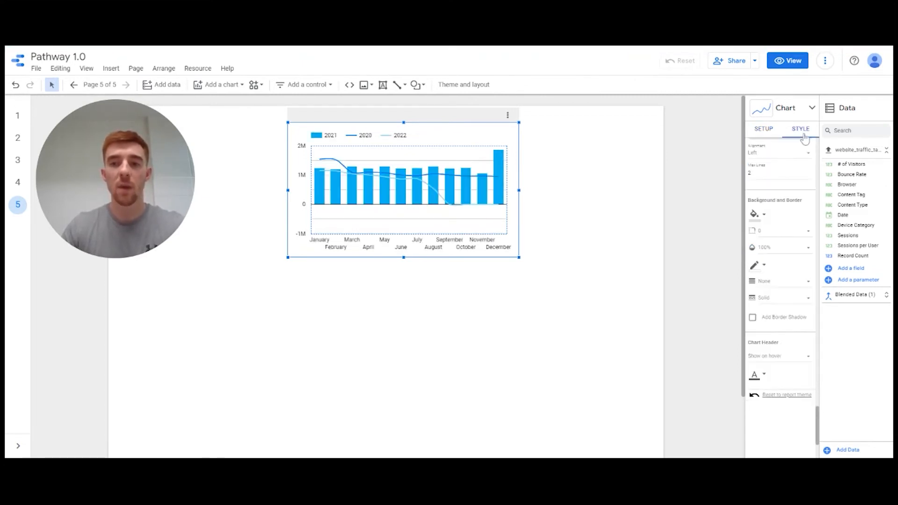
{"action": "scroll", "coordinate": [792, 199], "scroll_direction": "up", "scroll_amount": 10}
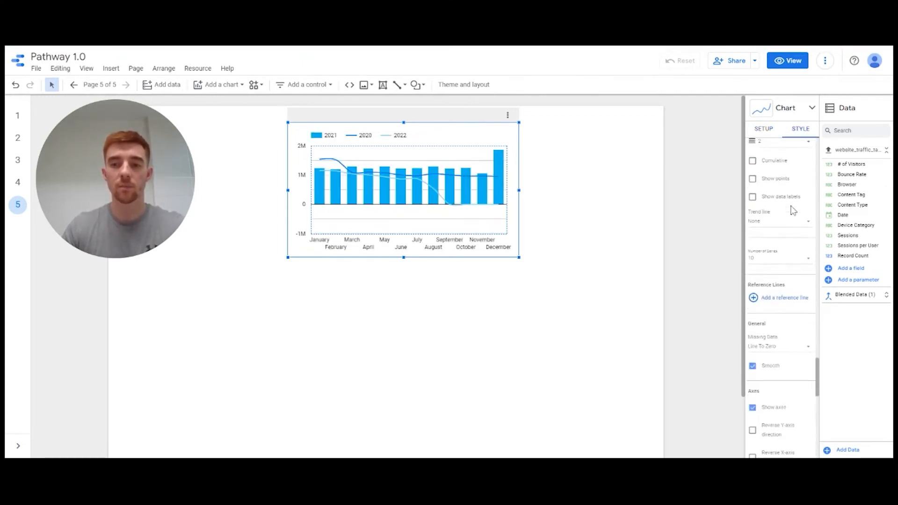
{"action": "scroll", "coordinate": [812, 309], "scroll_direction": "up", "scroll_amount": 15}
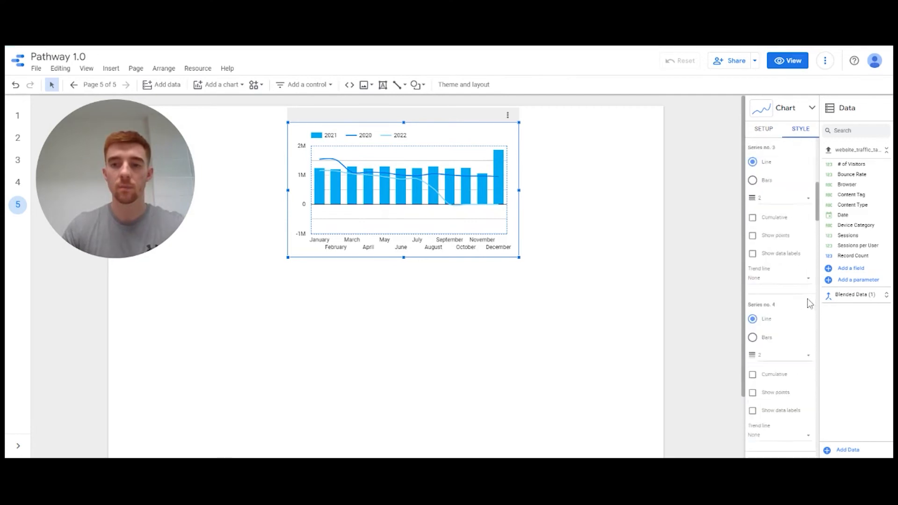
{"action": "scroll", "coordinate": [807, 287], "scroll_direction": "up", "scroll_amount": 5}
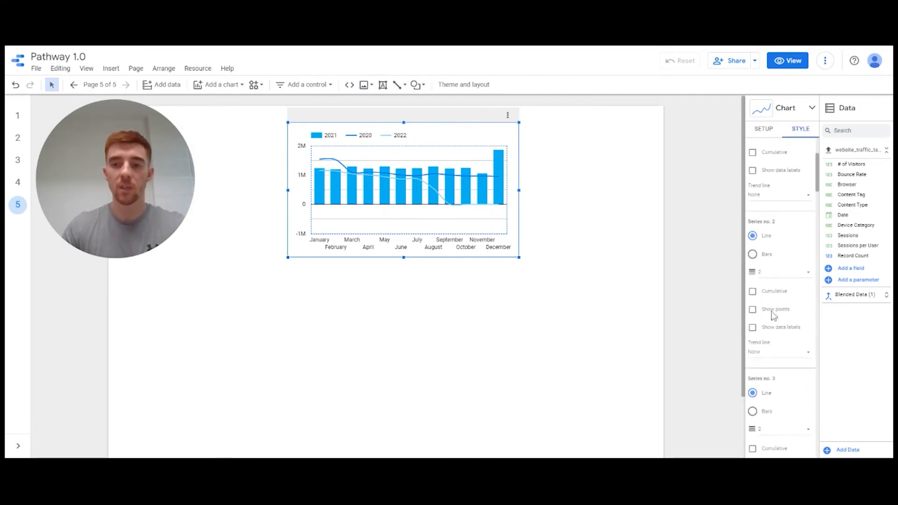
{"action": "left_click", "coordinate": [753, 255]}
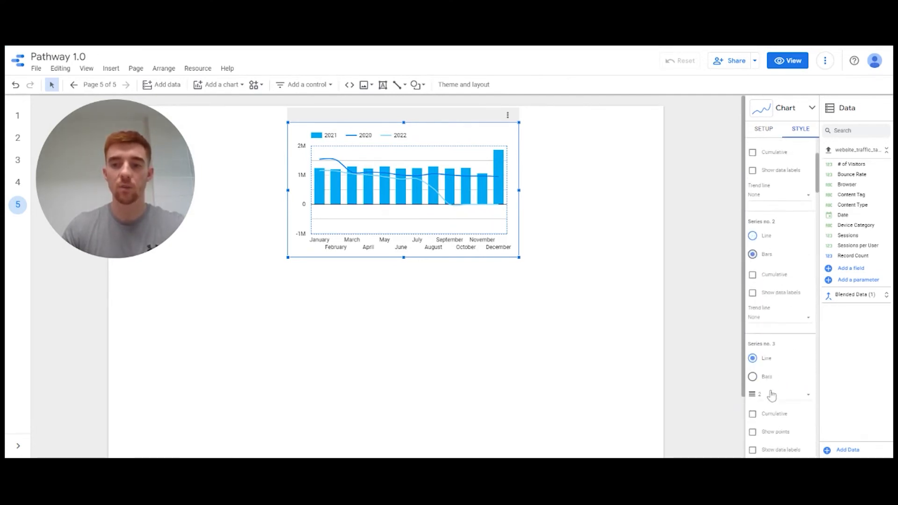
{"action": "left_click", "coordinate": [753, 378]}
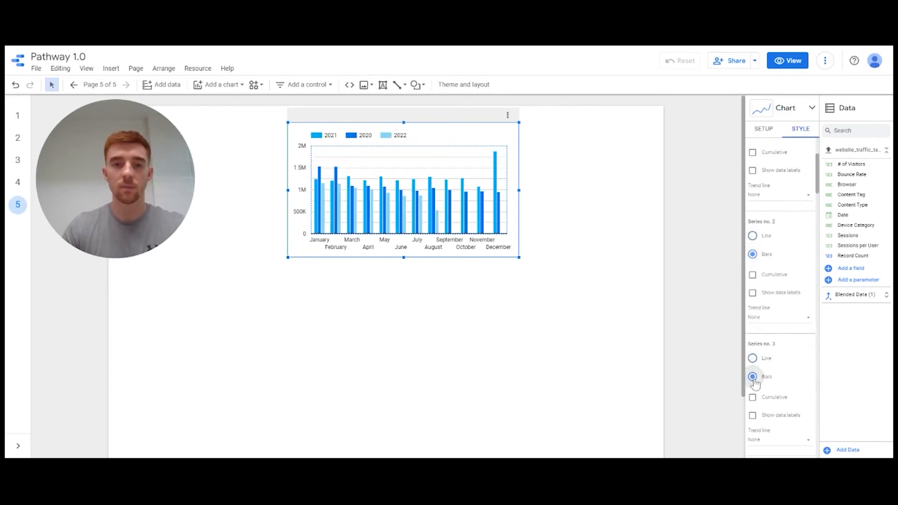
{"action": "mouse_move", "coordinate": [317, 189]}
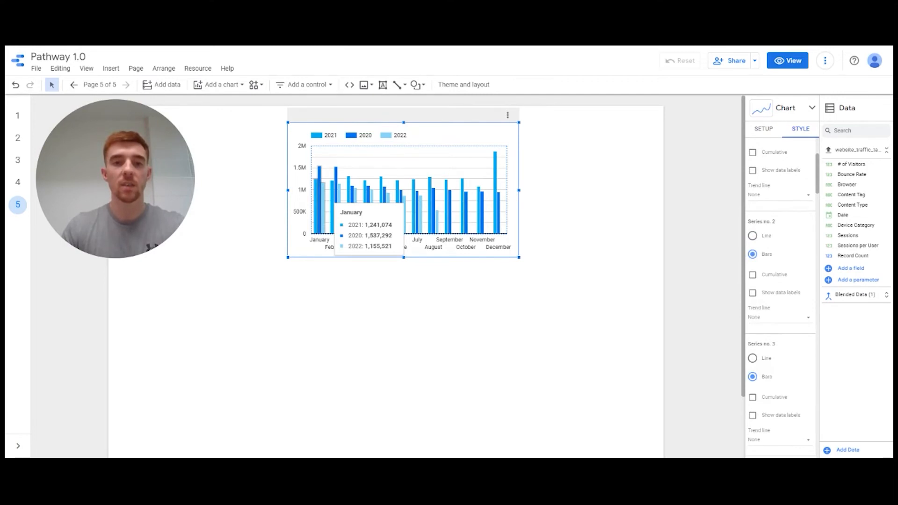
{"action": "left_click", "coordinate": [551, 312]}
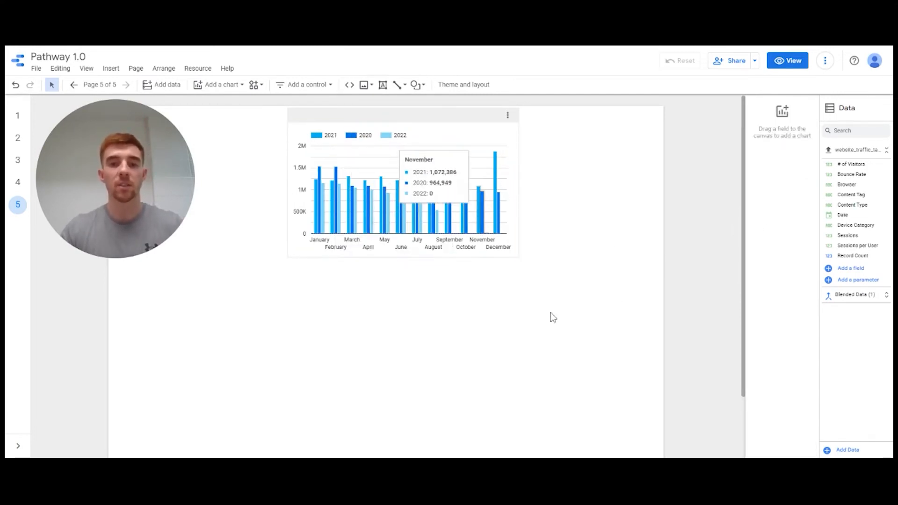
{"action": "mouse_move", "coordinate": [428, 187]}
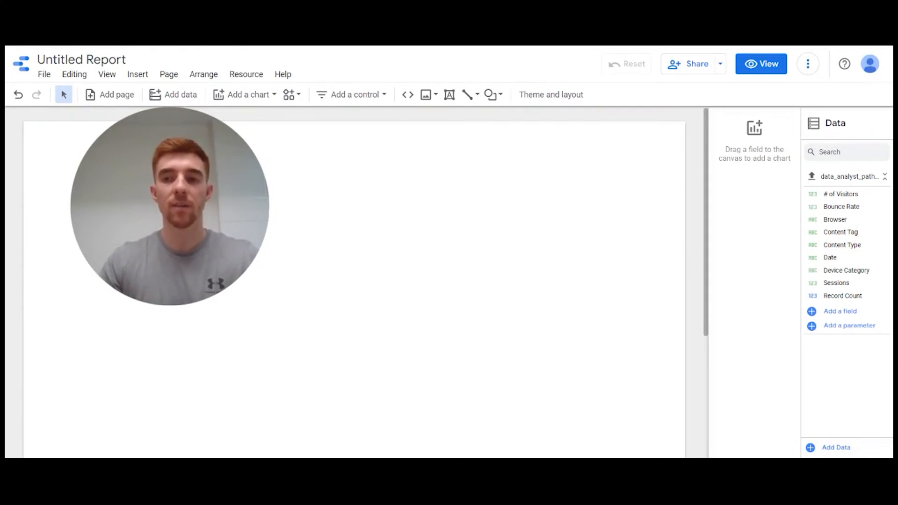
- Create and save a calculated field named Sessions per User in the Untitled Report's data source, with the formula Sessions / # of Visitors
{"action": "left_click", "coordinate": [863, 314]}
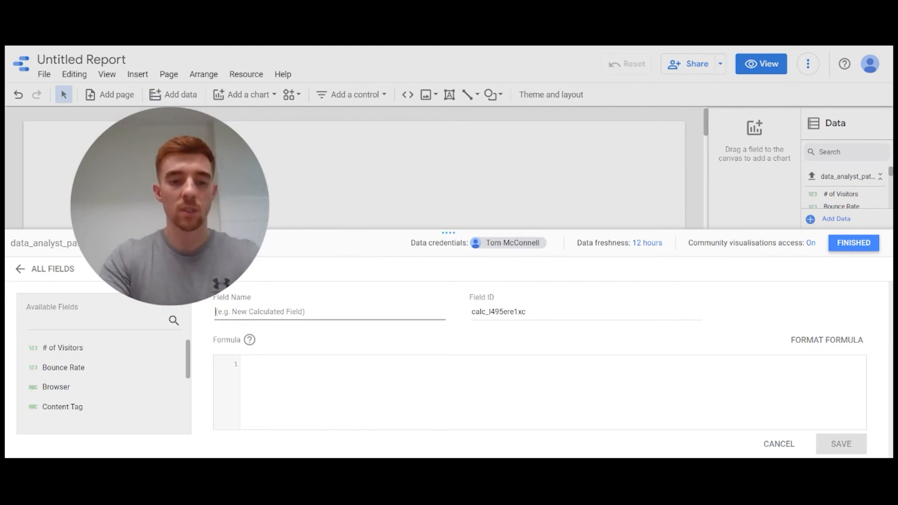
{"action": "type", "text": "Sessions per User"}
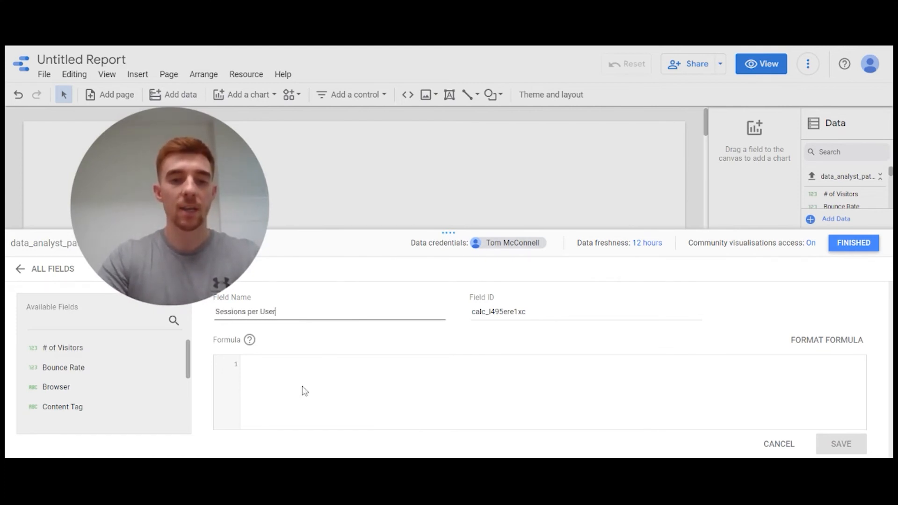
{"action": "left_click", "coordinate": [304, 391]}
{"action": "type", "text": "Sess"}
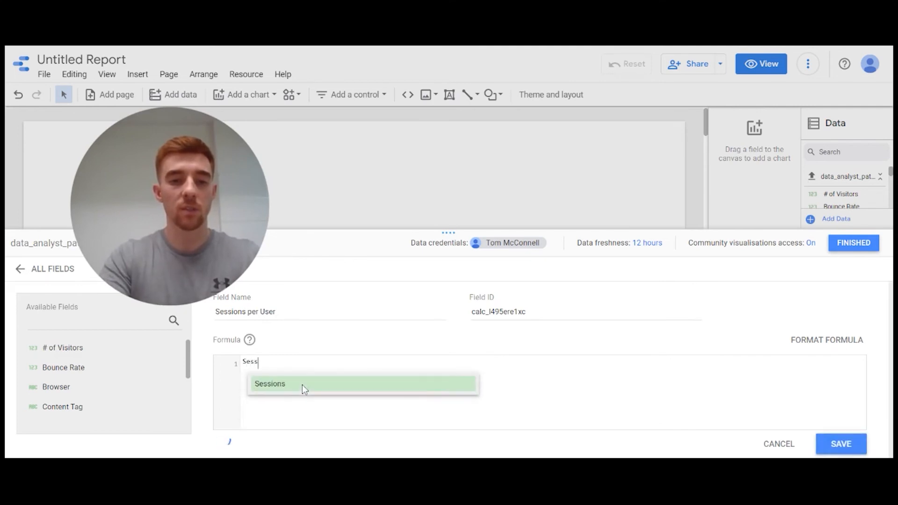
{"action": "left_click", "coordinate": [302, 385]}
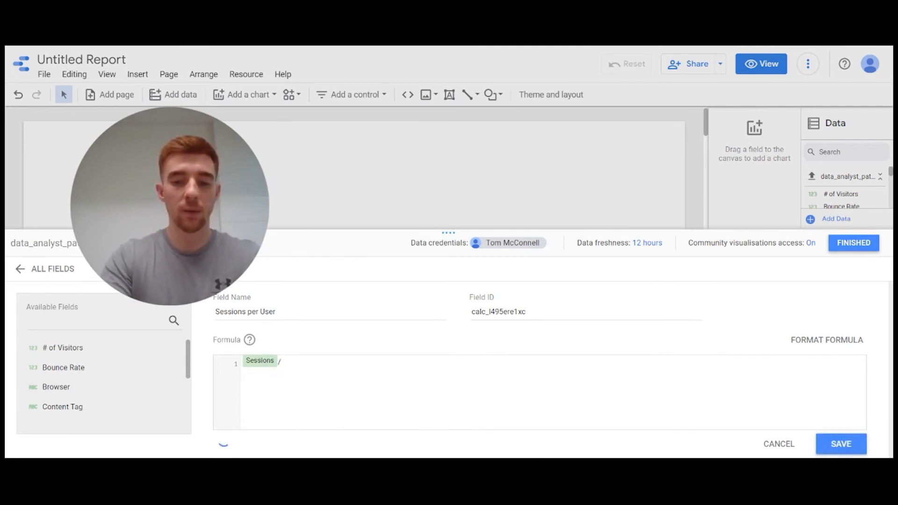
{"action": "type", "text": "/#"}
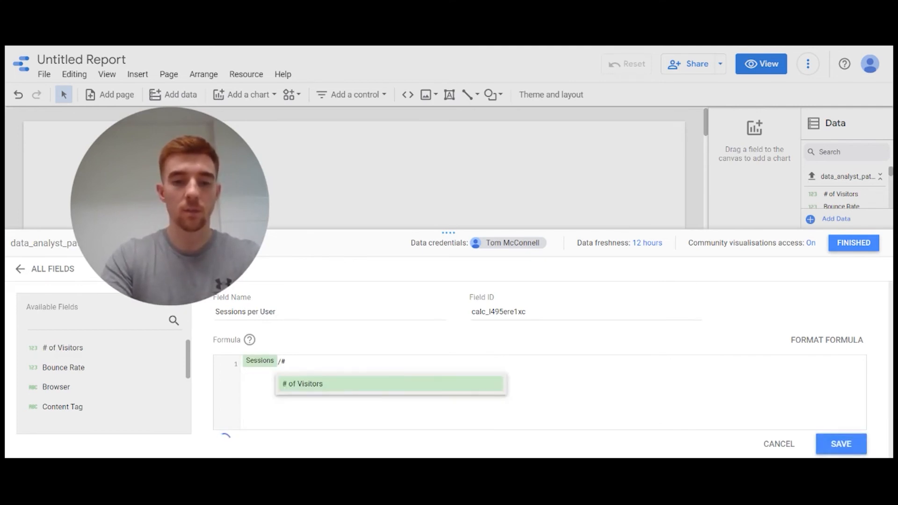
{"action": "key", "text": "Return"}
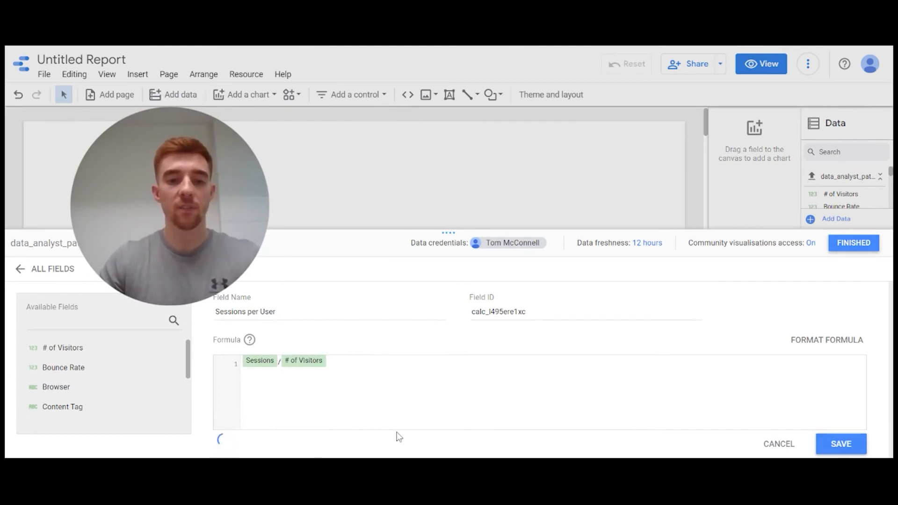
{"action": "mouse_move", "coordinate": [226, 445]}
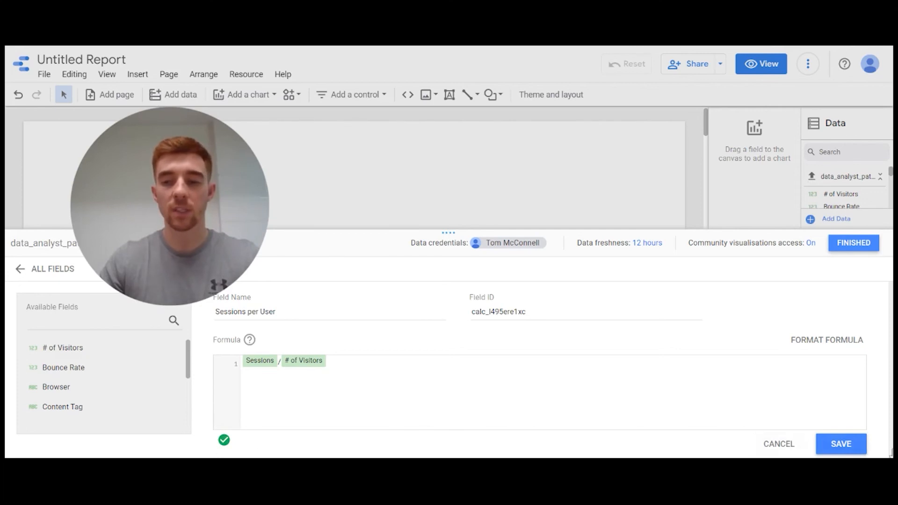
{"action": "left_click", "coordinate": [847, 447]}
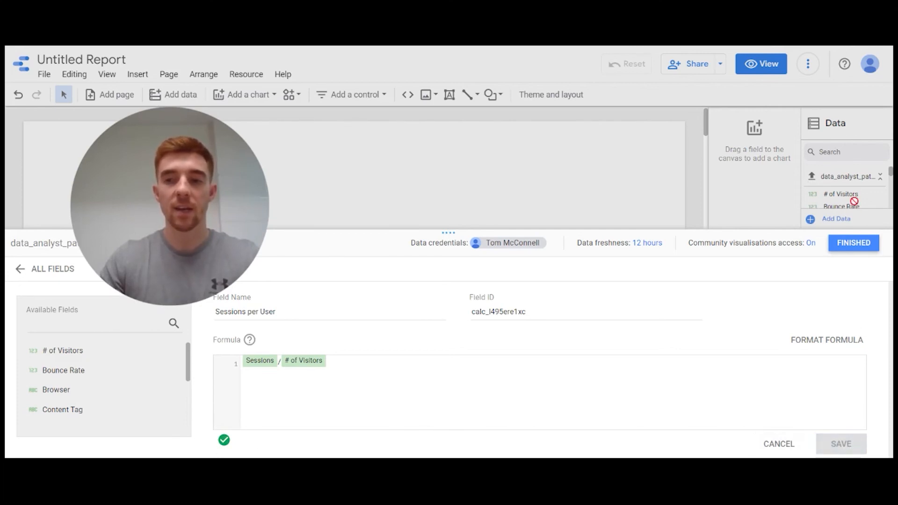